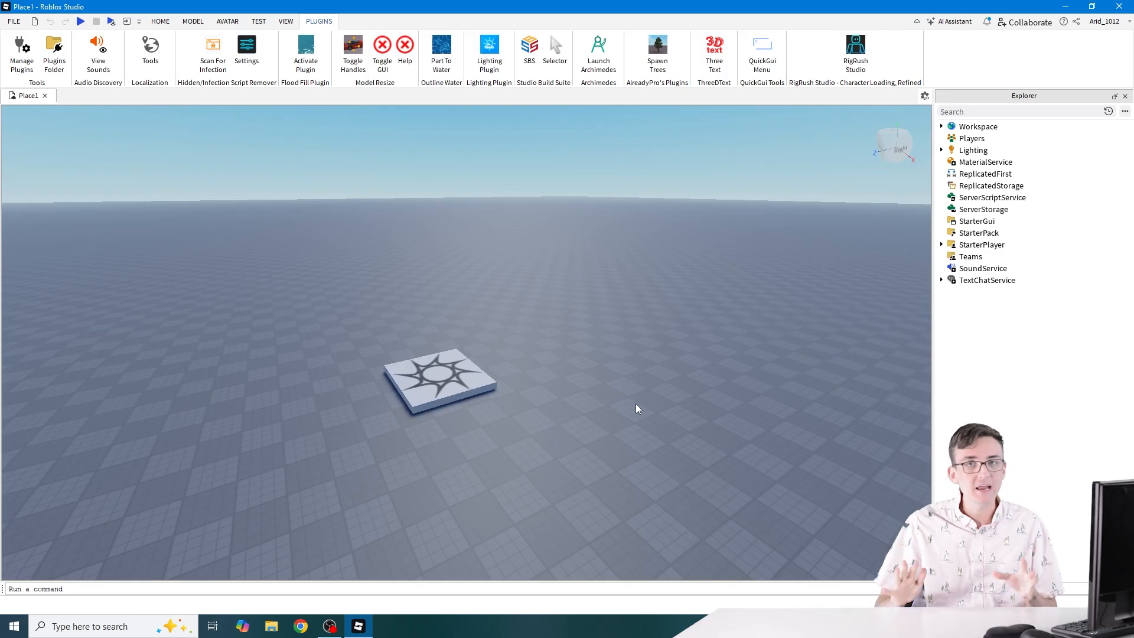
- Open the RigRush Studio plugin and bring its window into view over the baseplate
right_click_drag(635, 403, 699, 293)
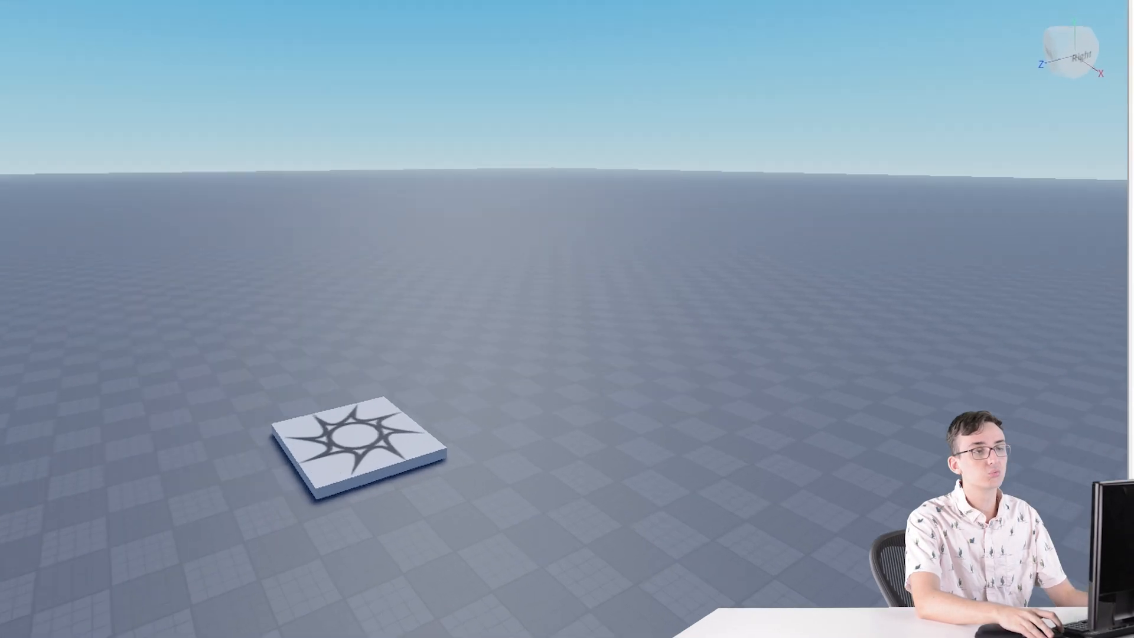
left_click(856, 53)
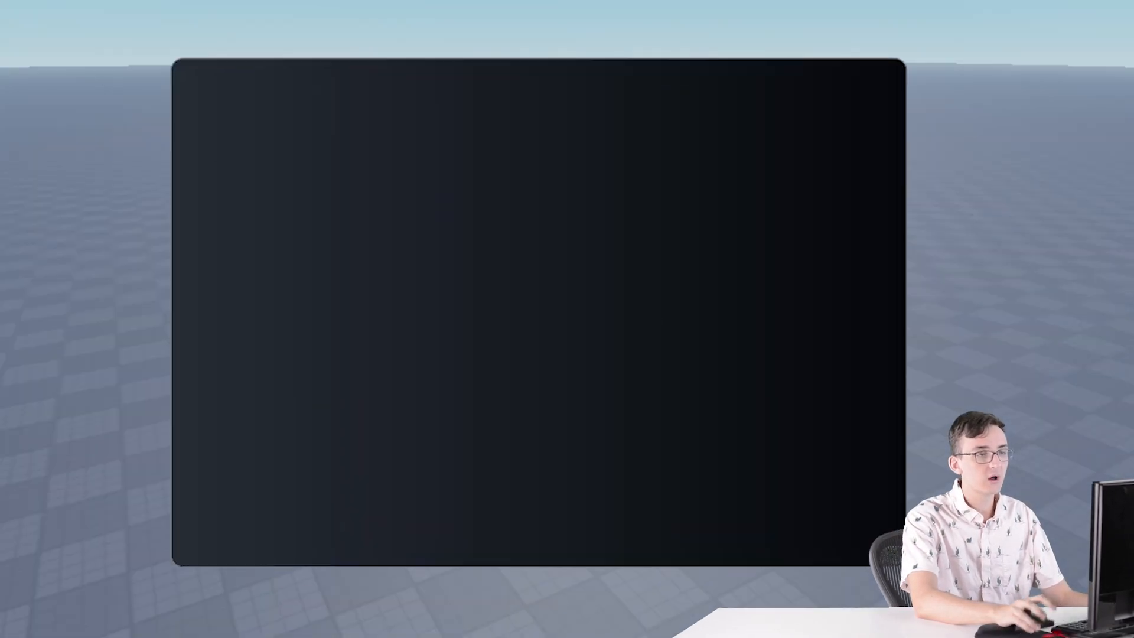
right_click_drag(962, 228, 940, 107)
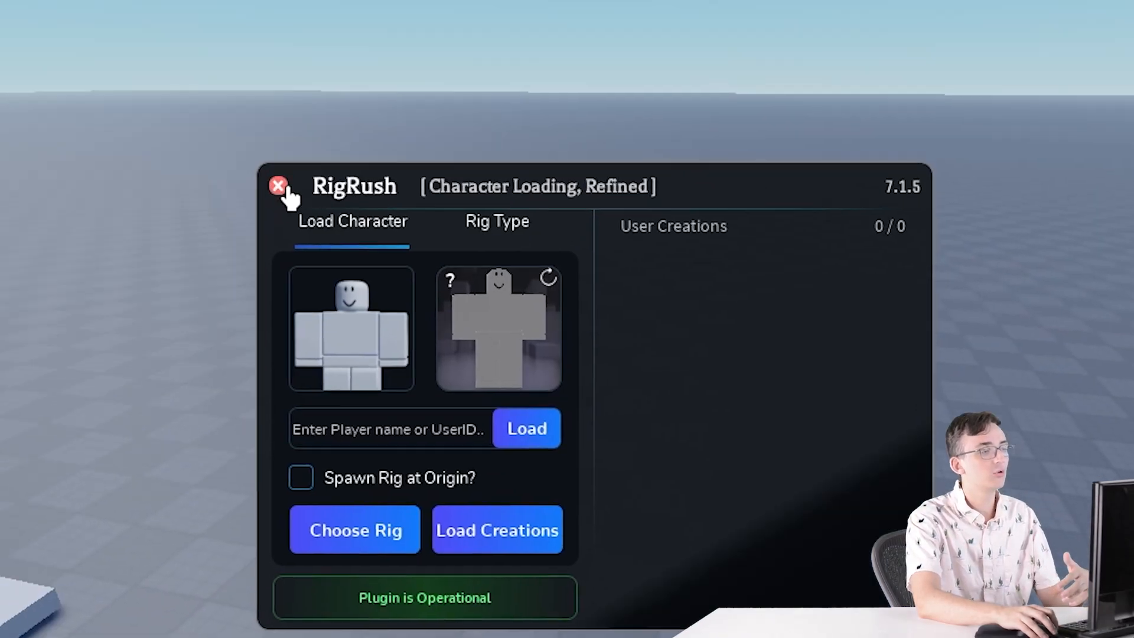
- Close the RigRush window and view the built-in avatar tools, including Rig Builder, before returning to the plugins
left_click(222, 102)
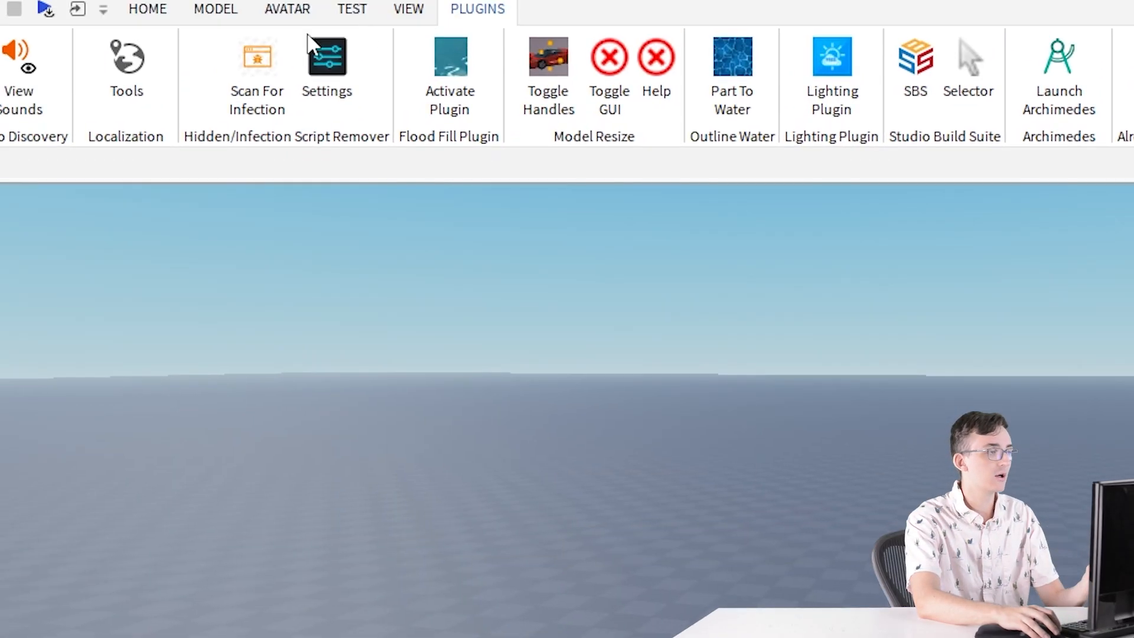
left_click(286, 11)
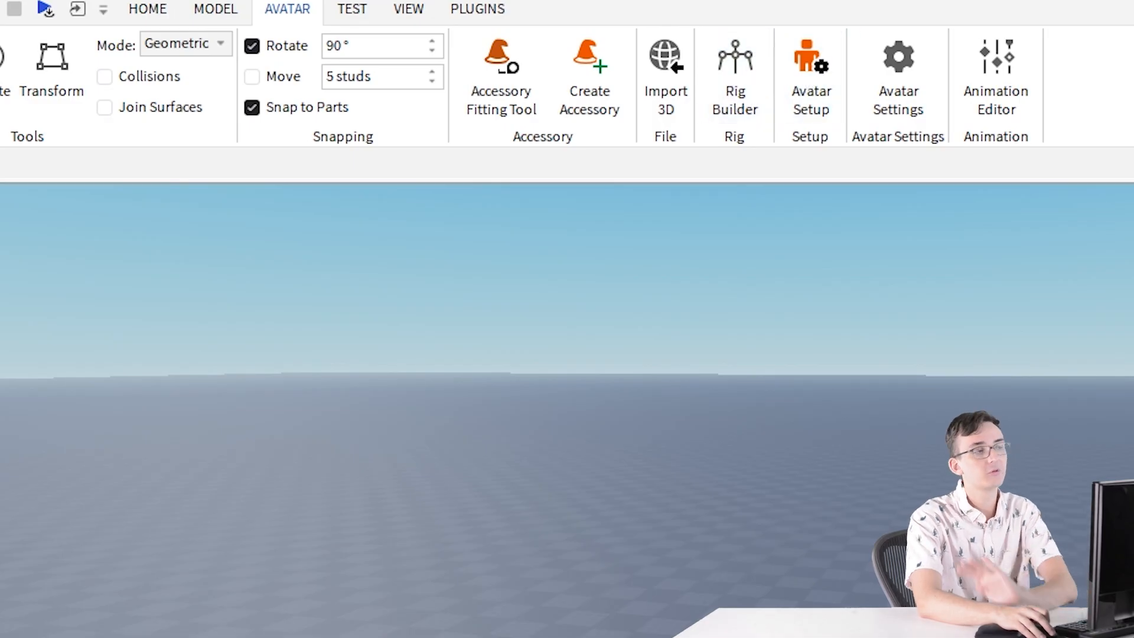
left_click(464, 9)
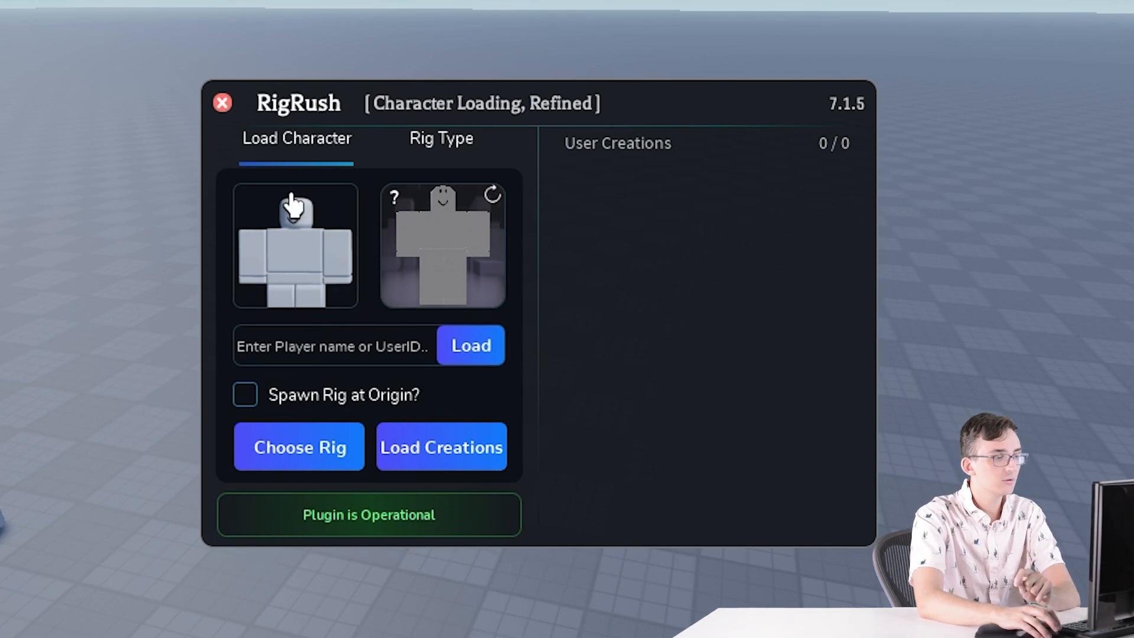
- Load the character Telamon in RigRush and spawn it as an R6 WomanRig
left_click(308, 460)
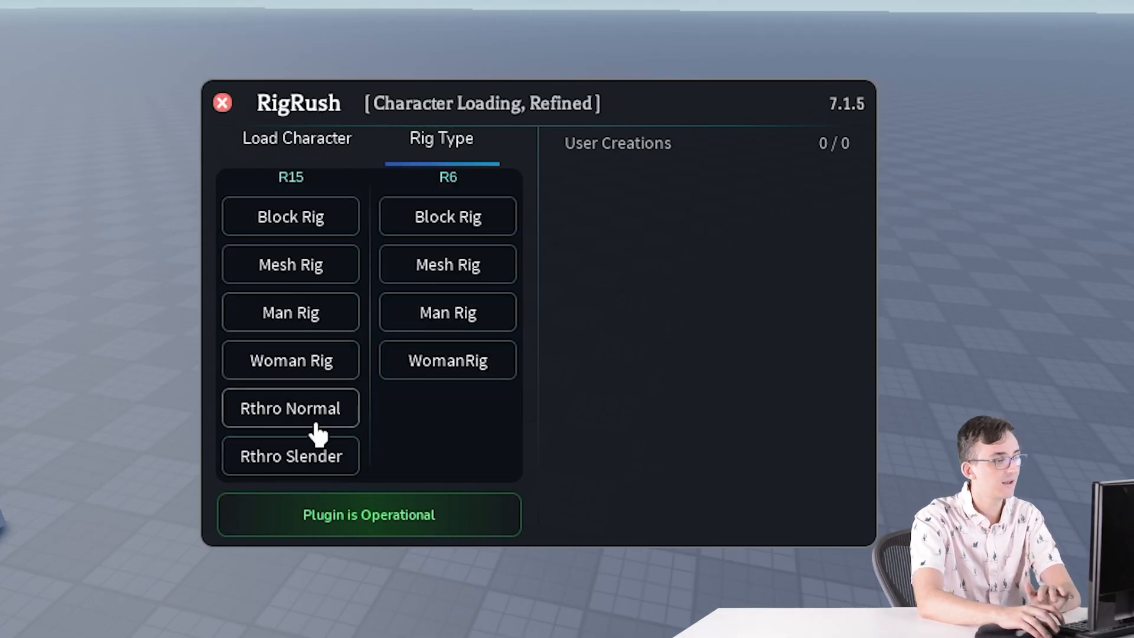
left_click(284, 147)
left_click(369, 336)
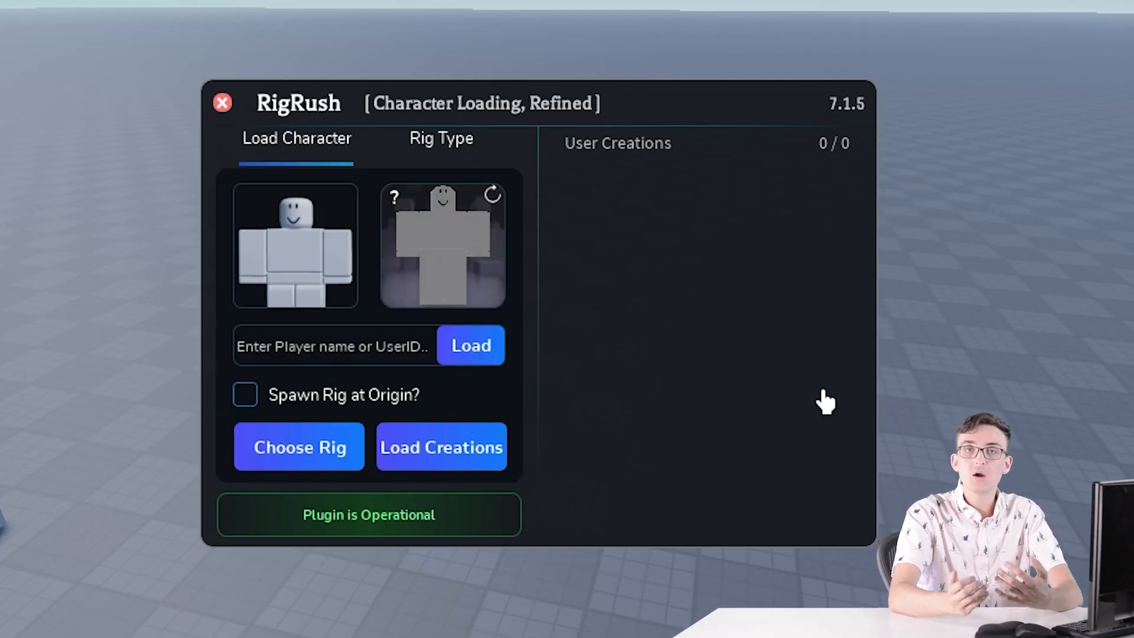
type("A")
key("BackSpace")
type("Telamon")
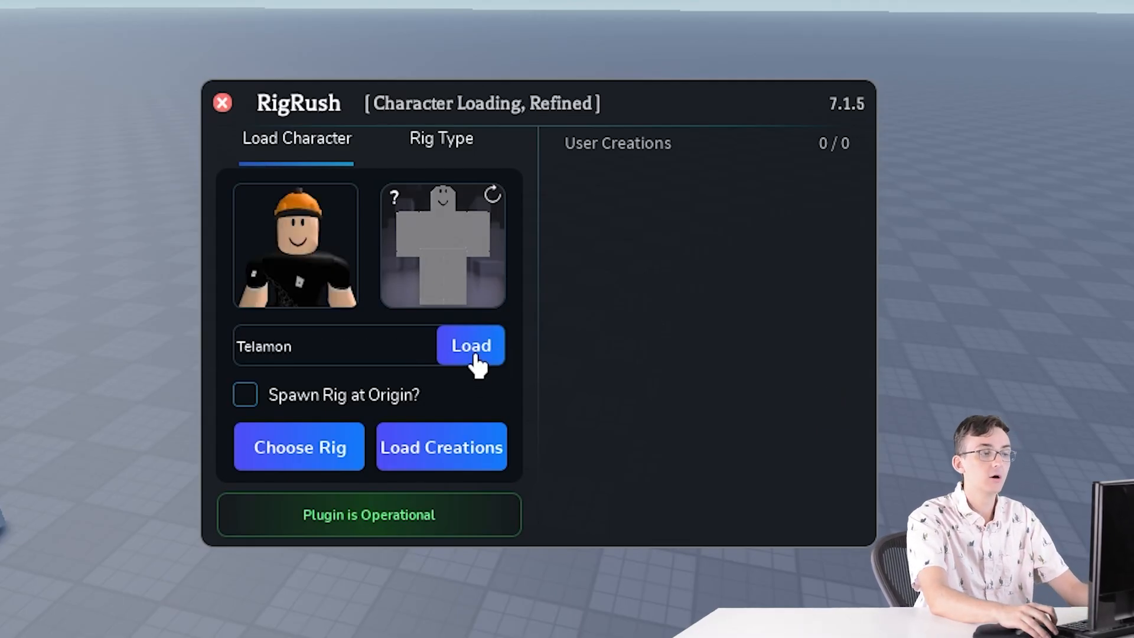
left_click(476, 362)
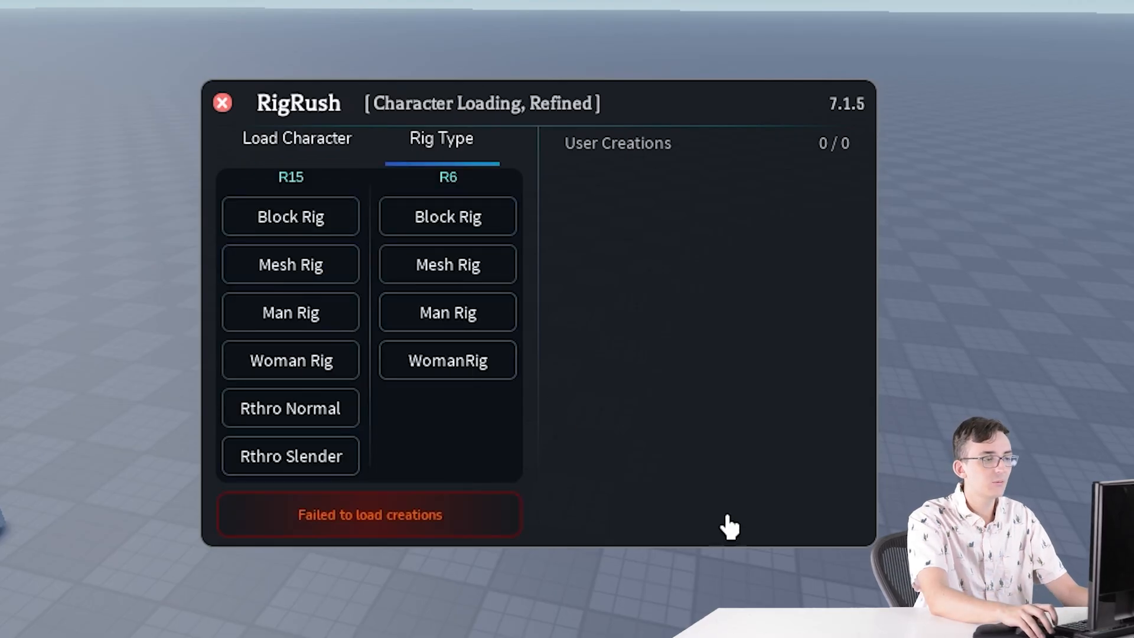
left_click(469, 372)
- Move the RigRush window aside to clear the view of the spawned character
right_click_drag(946, 409, 966, 410)
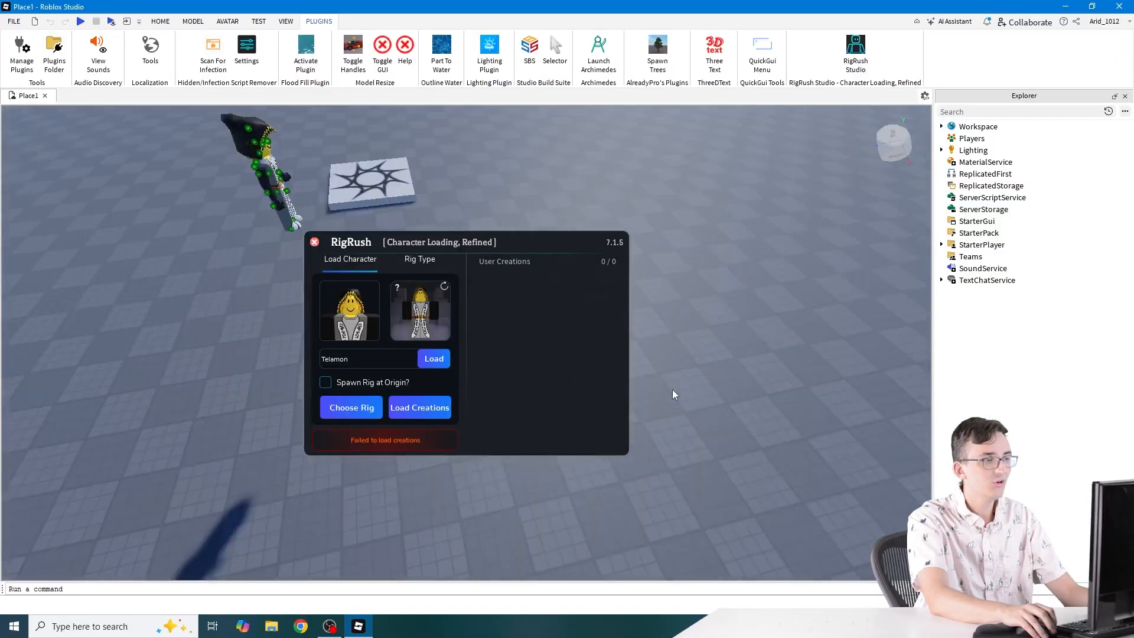
right_click_drag(672, 389, 672, 389)
key("w")
right_click_drag(392, 208, 383, 201)
left_click_drag(406, 243, 708, 222)
right_click_drag(552, 284, 552, 284)
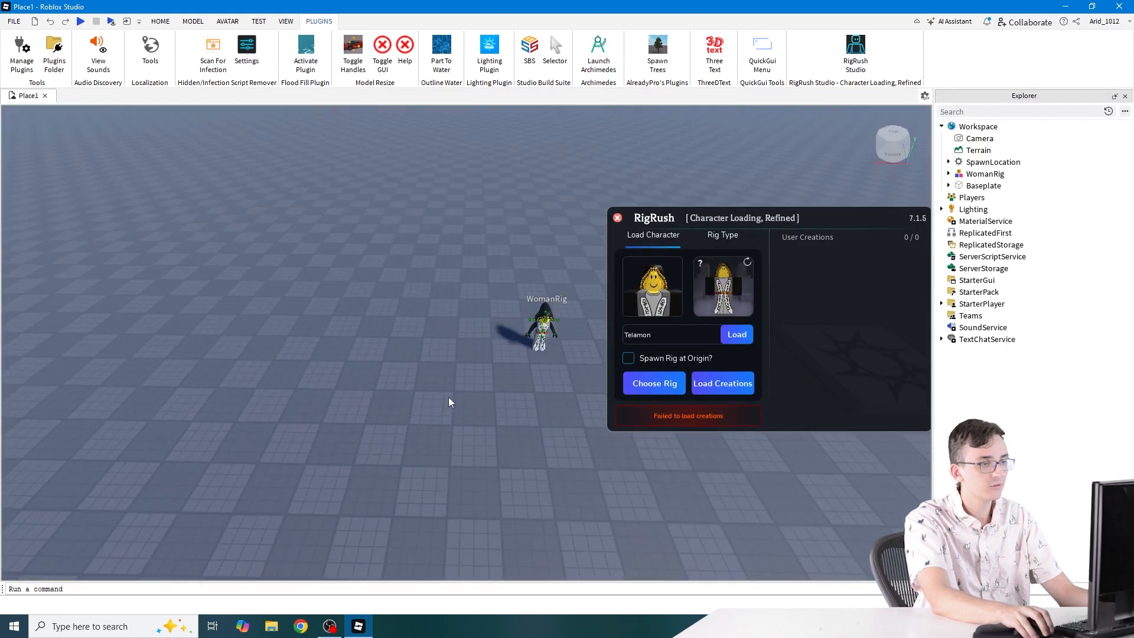
- Spawn a second Telamon character with the R15 Rthro Normal rig type
right_click_drag(447, 398, 448, 398)
key("w")
left_click(630, 385)
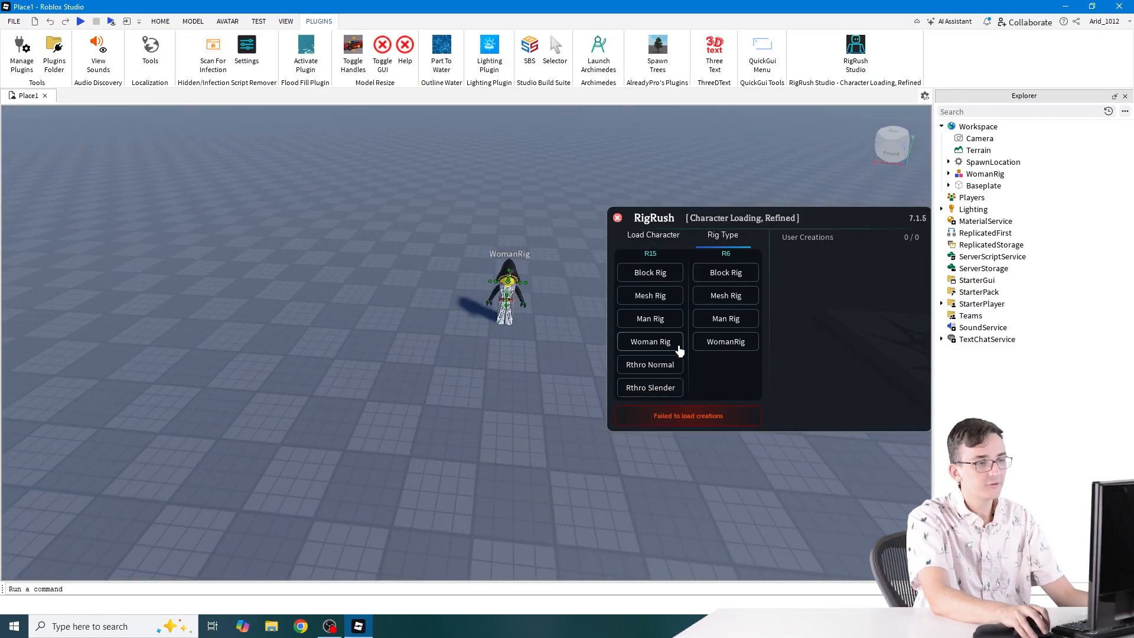
left_click(659, 366)
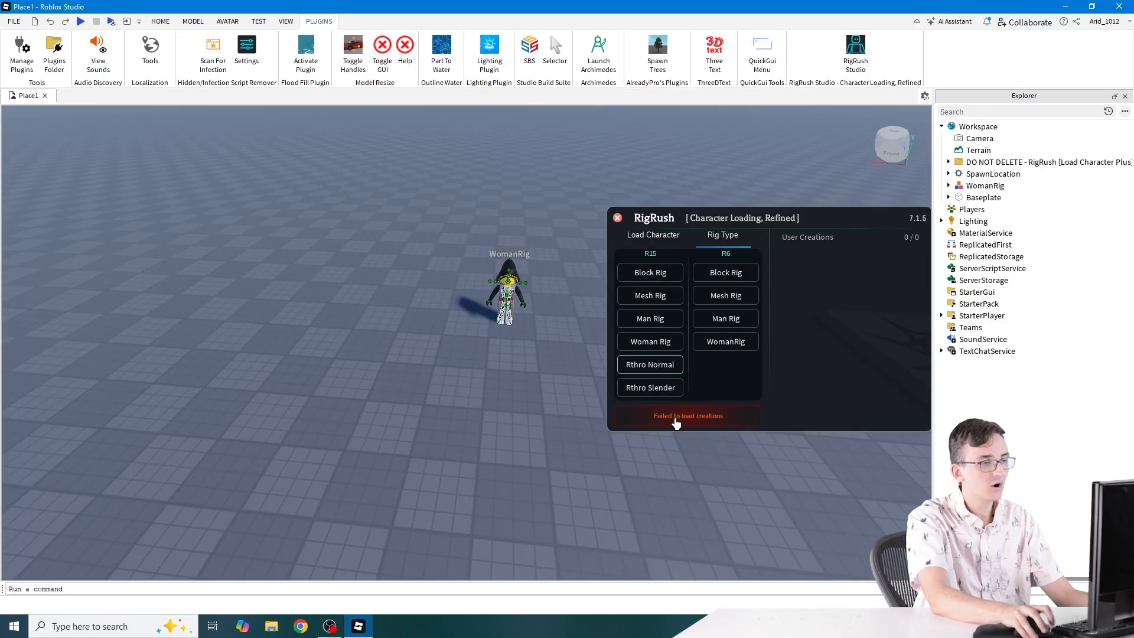
right_click_drag(480, 360, 457, 372)
left_click_drag(443, 458, 388, 354)
left_click(406, 378)
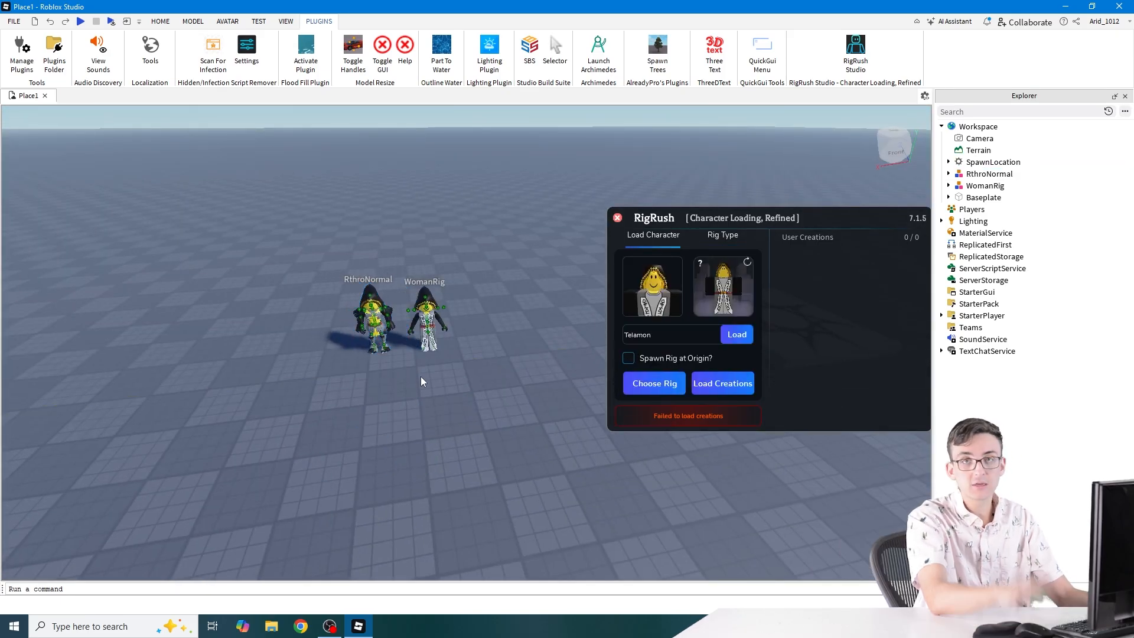
key("a")
key("w")
right_click_drag(371, 351, 371, 351)
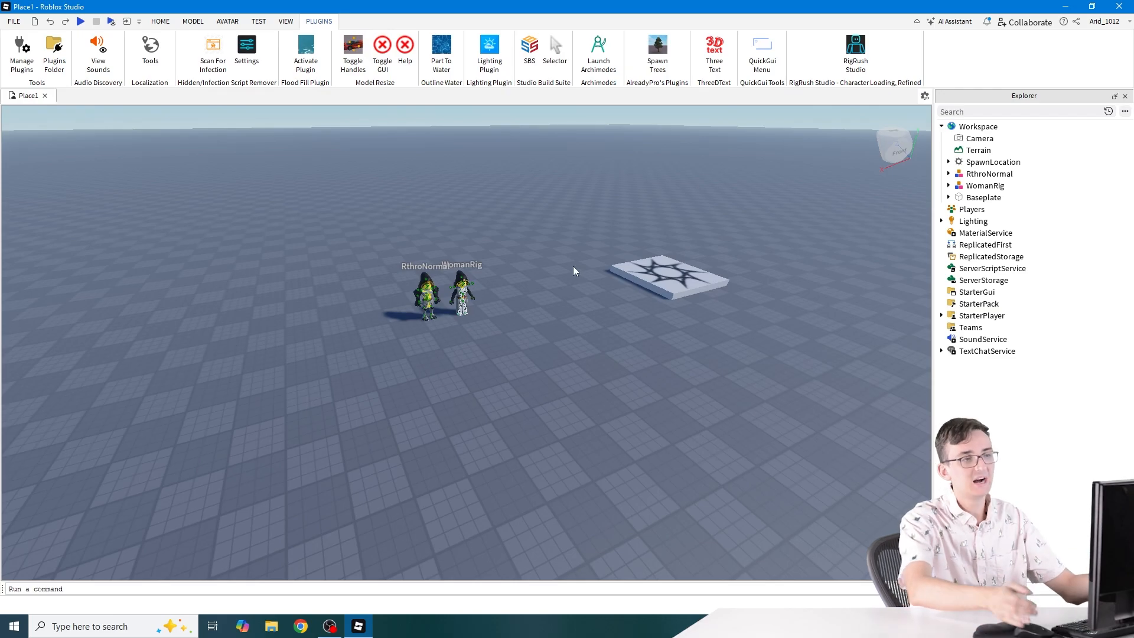
- Launch the Archimedes plugin and move its window over the middle of the viewport
right_click_drag(610, 315, 590, 316)
key("a")
key("s")
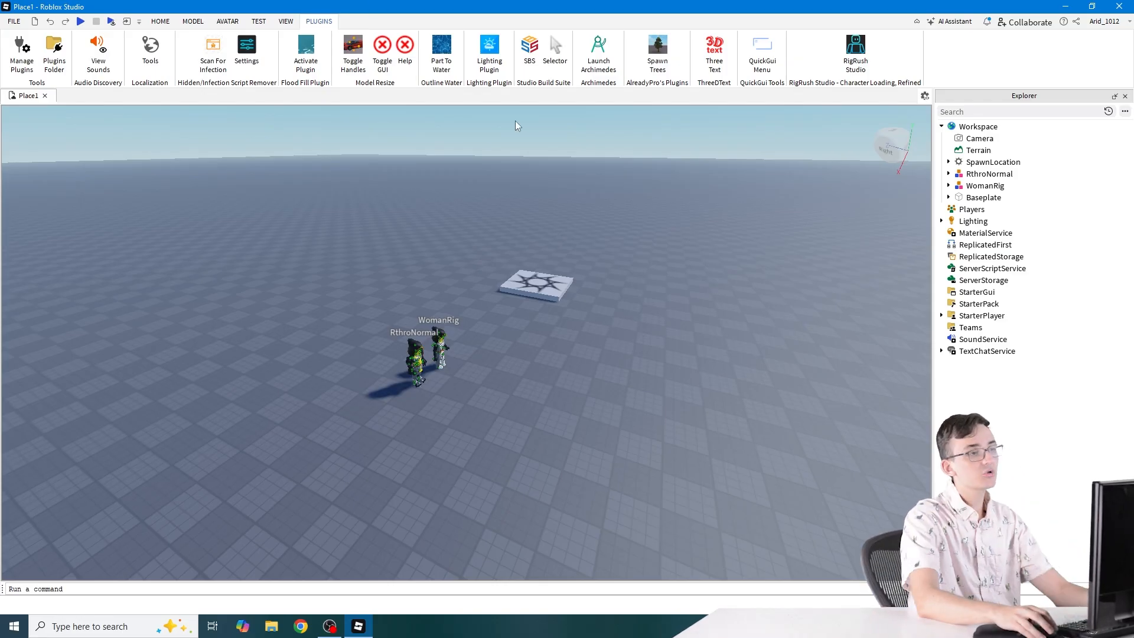
left_click(598, 53)
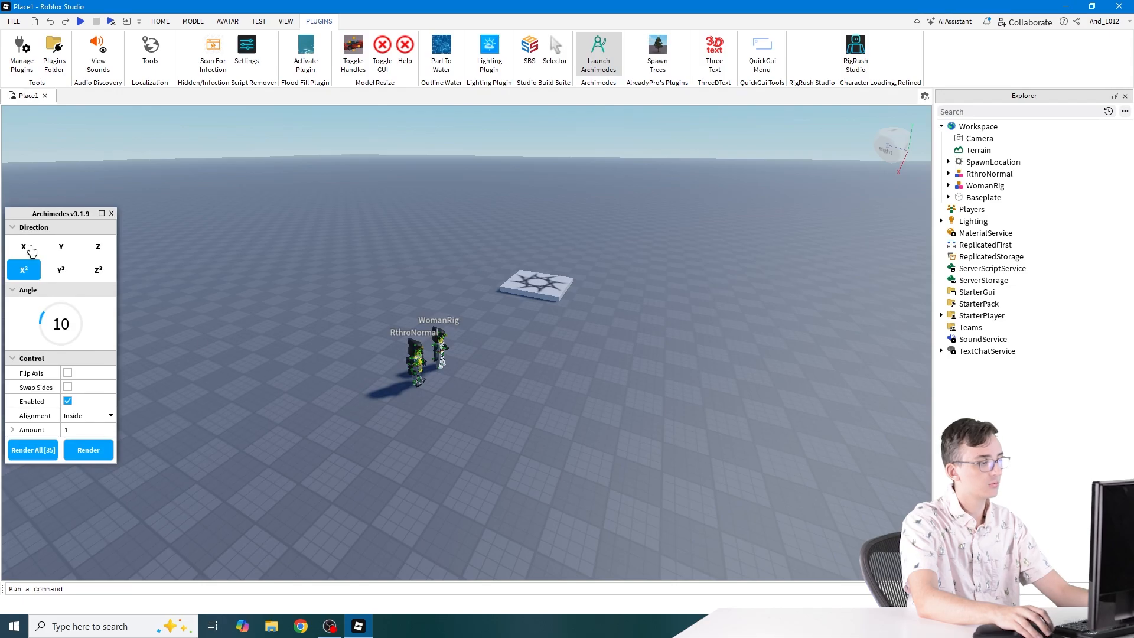
left_click_drag(51, 221, 517, 255)
right_click_drag(622, 303, 653, 325)
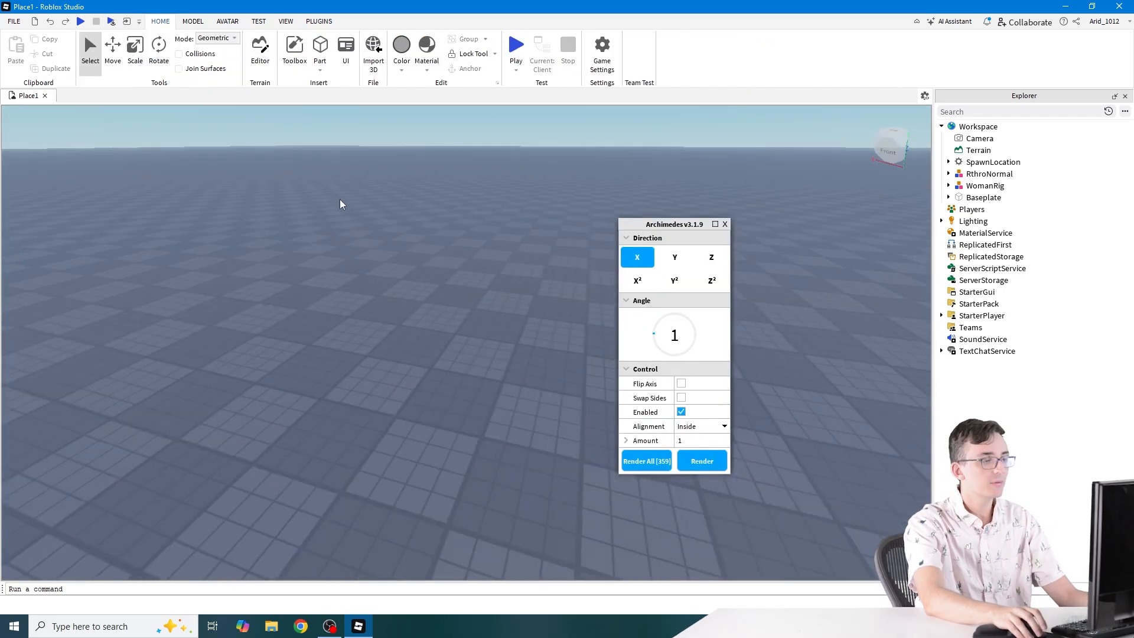
- Insert a part and render all its arc segments with Archimedes in the X direction at an angle of 1
left_click(317, 52)
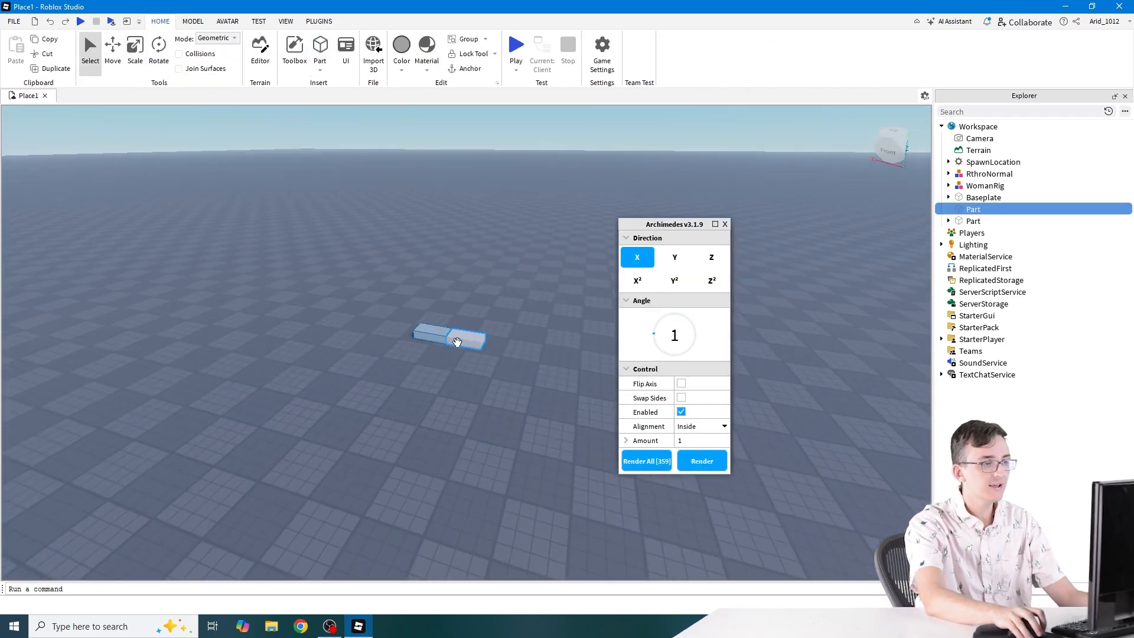
key("w")
right_click_drag(446, 340, 463, 291)
key("s")
right_click_drag(460, 400, 461, 395)
key("s")
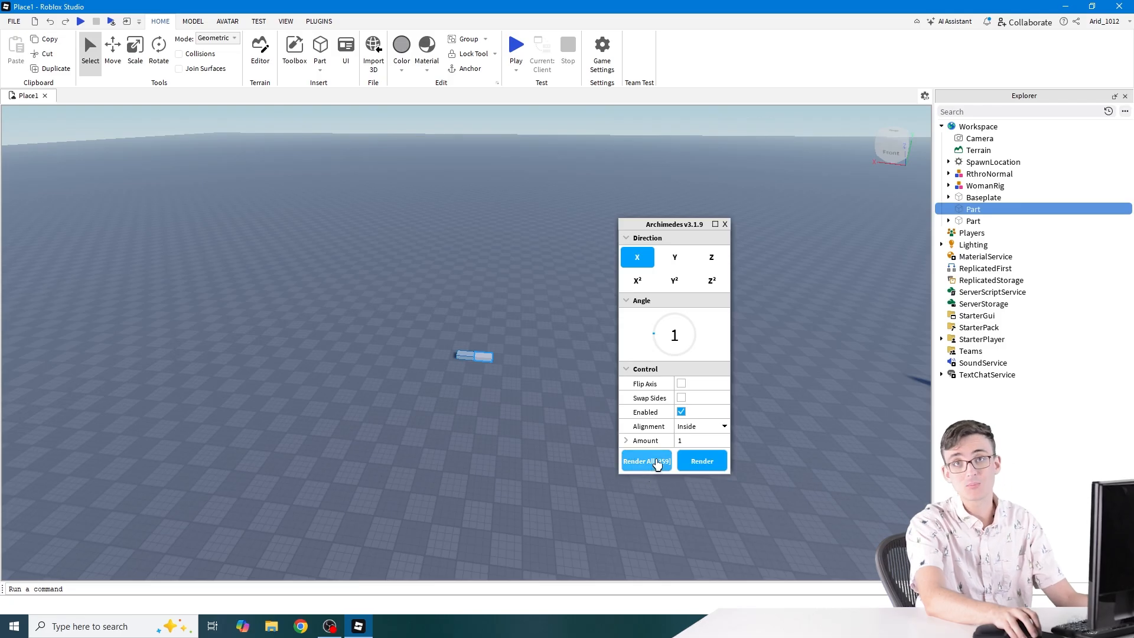
left_click(648, 461)
right_click_drag(532, 443, 529, 439)
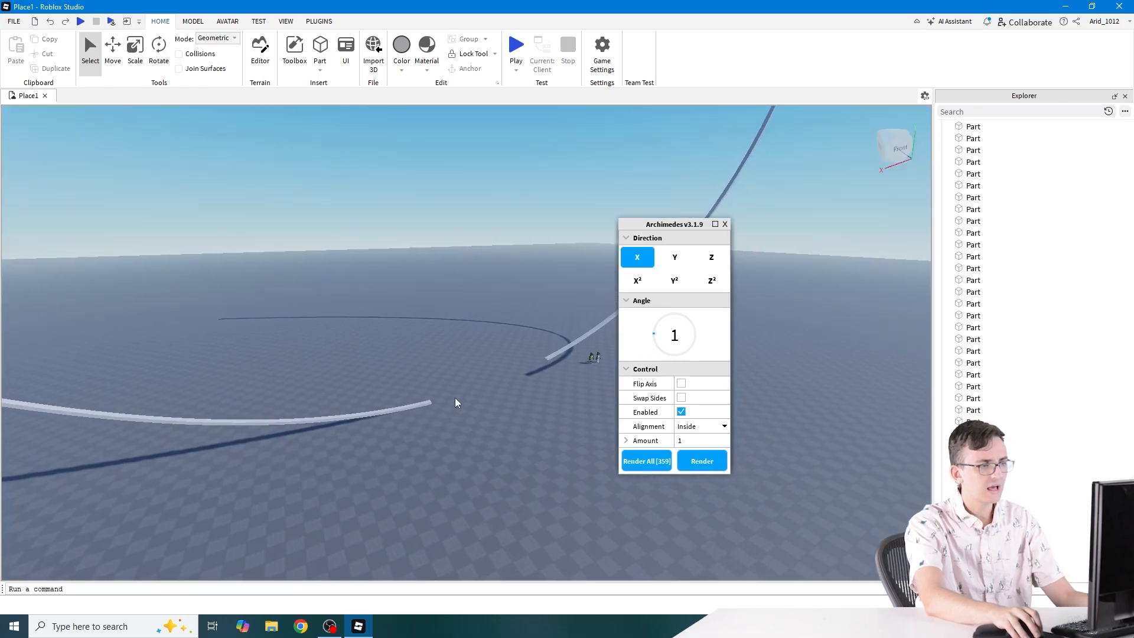
right_click_drag(460, 418, 461, 418)
key("w")
key("w")
key("w")
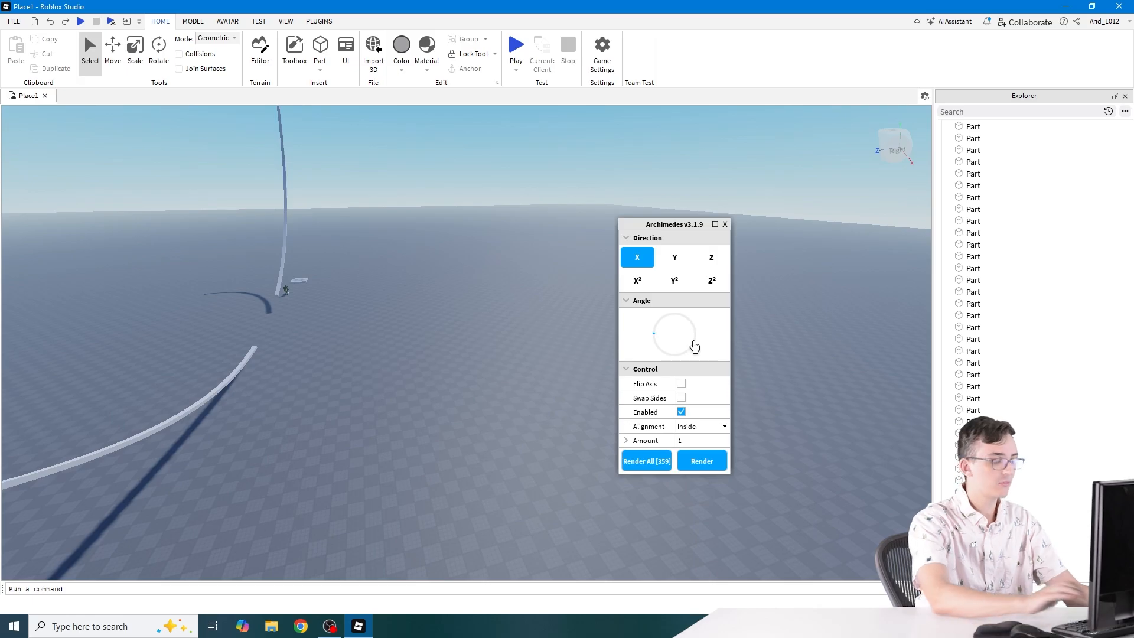
- Insert a new part on open ground and render all its Archimedes segments in the Y² direction at an angle of 10
right_click_drag(503, 384, 504, 384)
right_click_drag(297, 322, 335, 327)
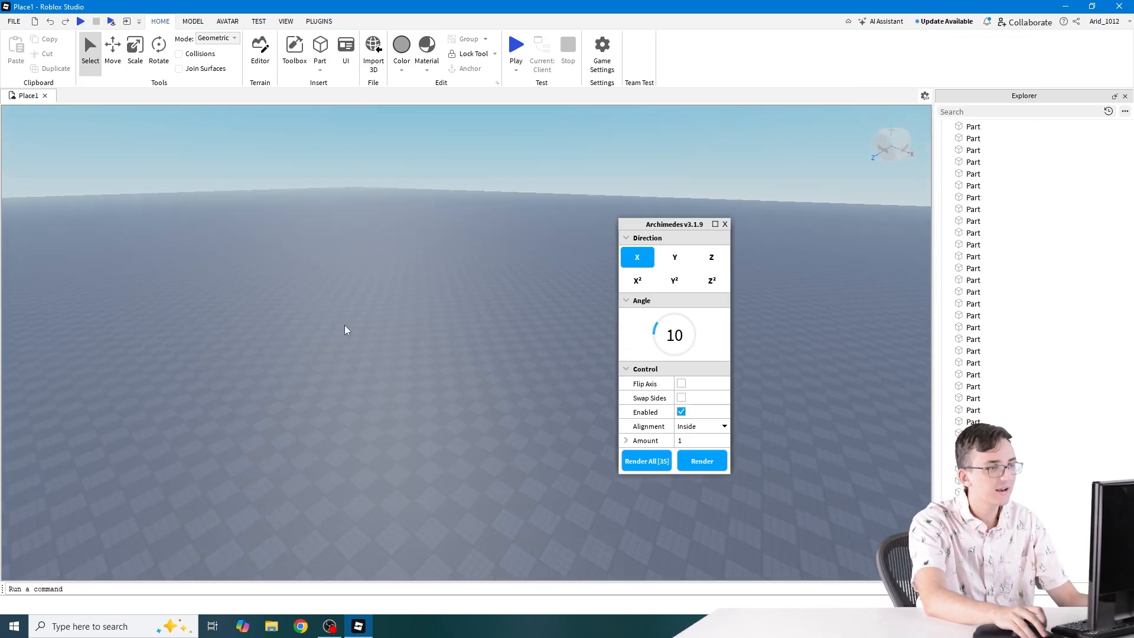
key("w")
left_click(320, 47)
left_click(674, 257)
left_click(679, 282)
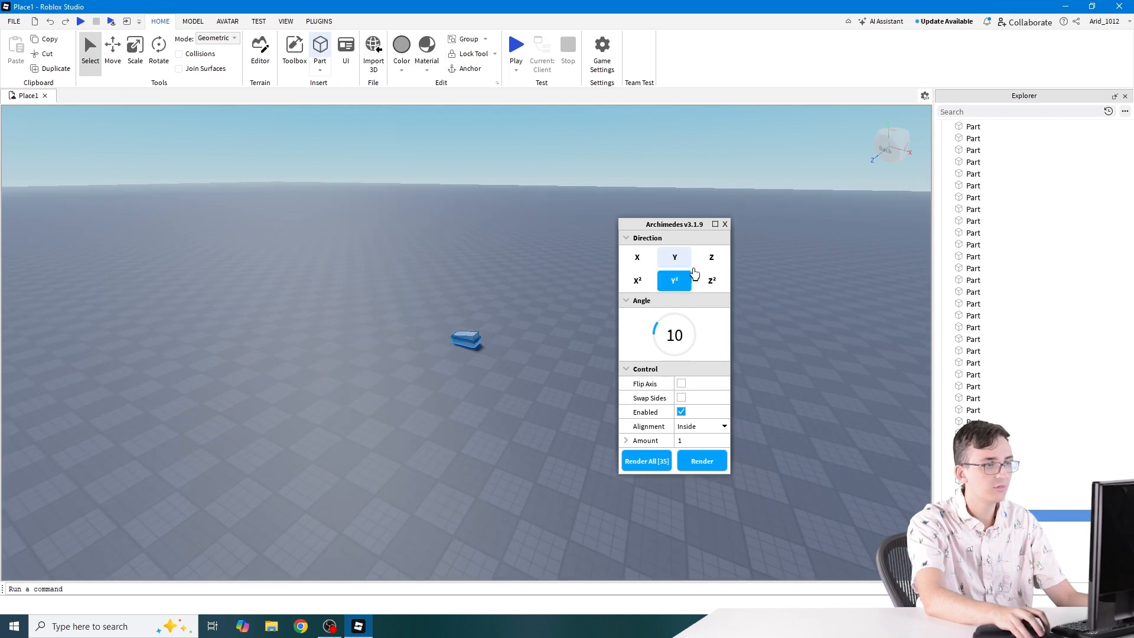
key("w")
right_click_drag(471, 397, 549, 431)
key("a")
left_click(645, 465)
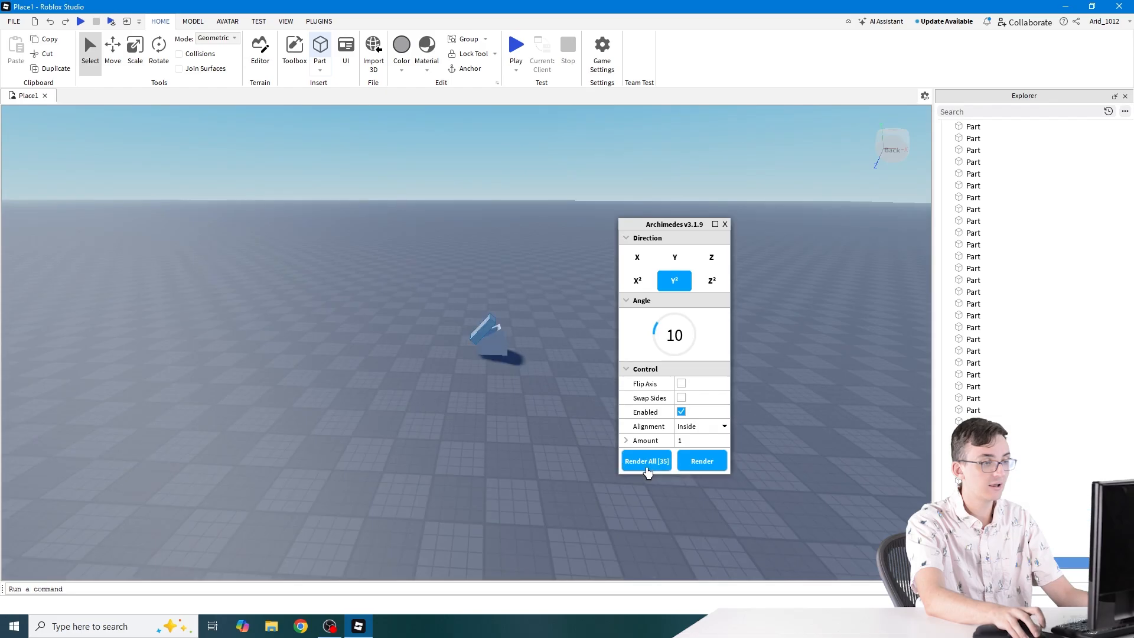
scroll(489, 361, "up", 2)
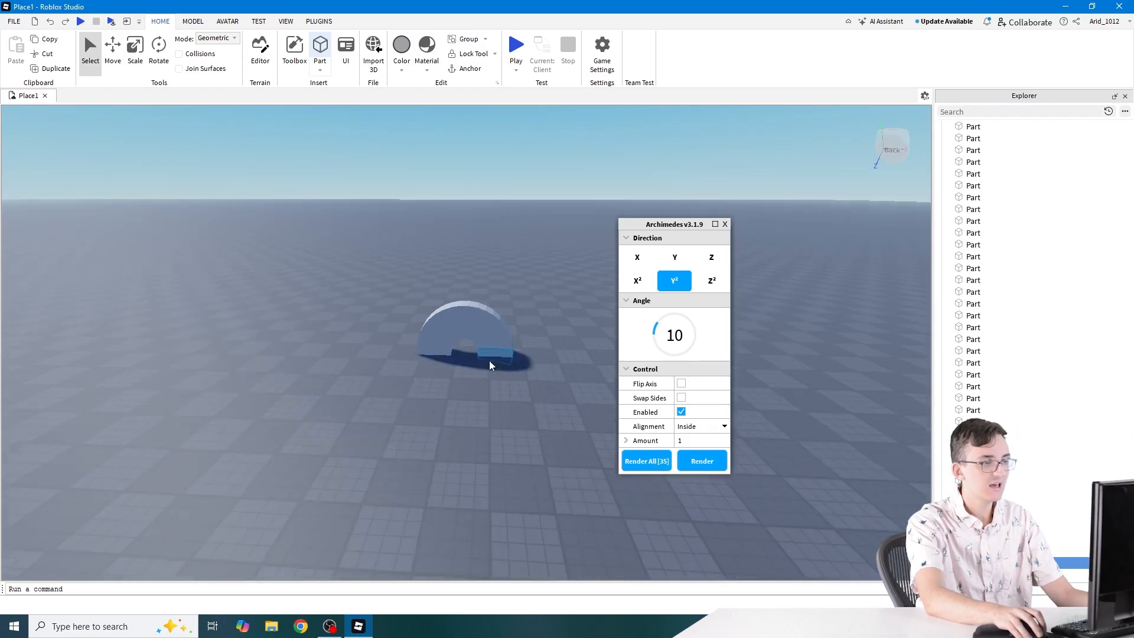
- Insert another part behind the half-buried ring and raise it high above the baseplate
right_click_drag(490, 327, 490, 326)
key("s")
left_click(327, 47)
key("w")
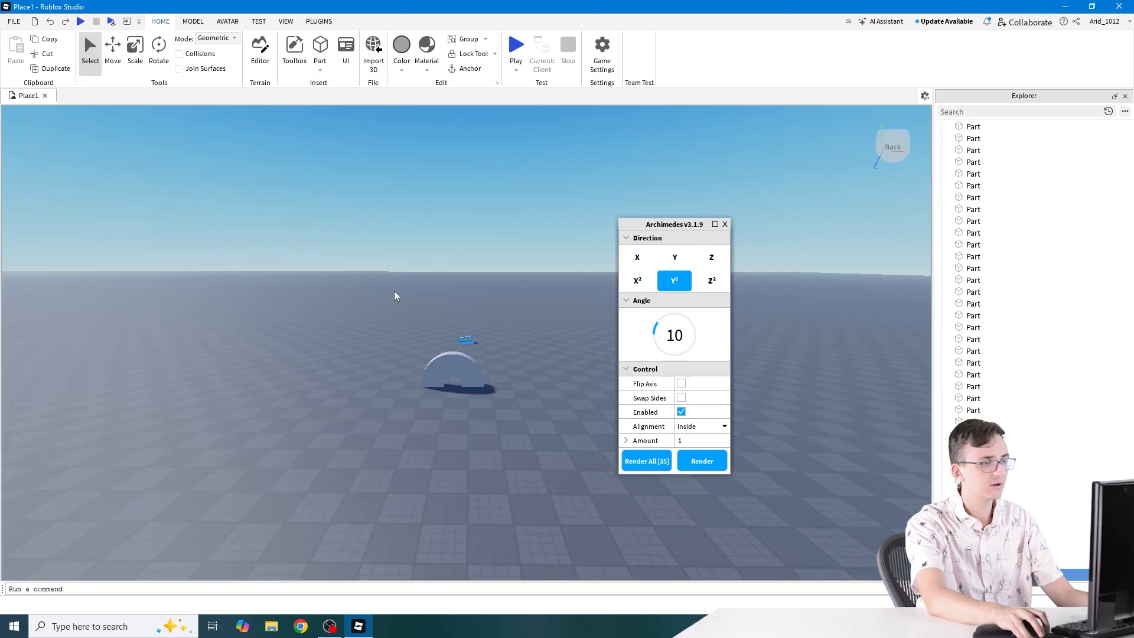
key("ctrl+2")
left_click_drag(464, 280, 463, 123)
key("f")
- Render all Y² segments at an angle of 10 from the raised part to form a full ring, and deselect it
right_click_drag(477, 279, 554, 372)
key("s")
key("a")
left_click(649, 467)
right_click_drag(505, 339, 506, 338)
key("d")
key("w")
left_click(493, 476)
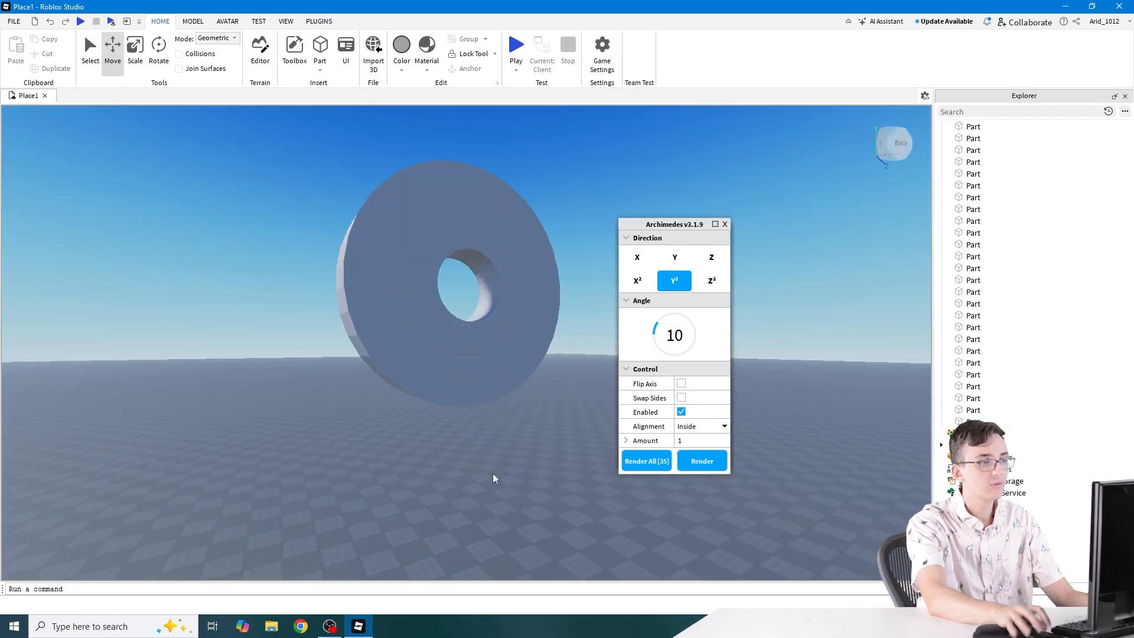
- Examine the rendered rings from several angles and distances
key("s")
key("d")
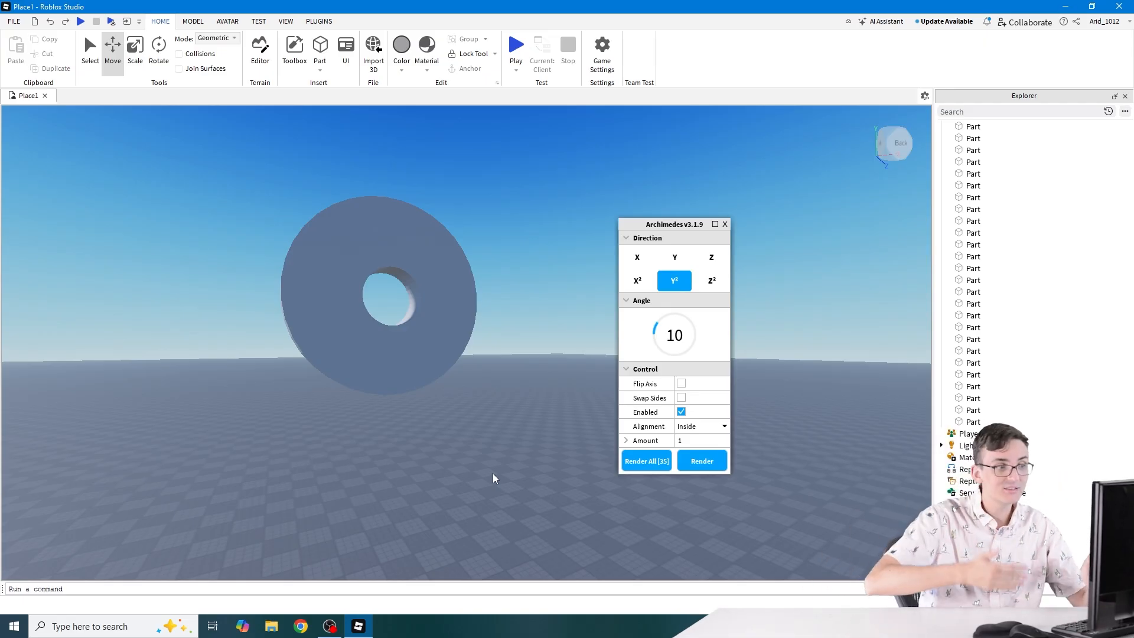
key("a")
key("w")
key("a")
key("w")
right_click_drag(399, 458, 422, 459)
key("s")
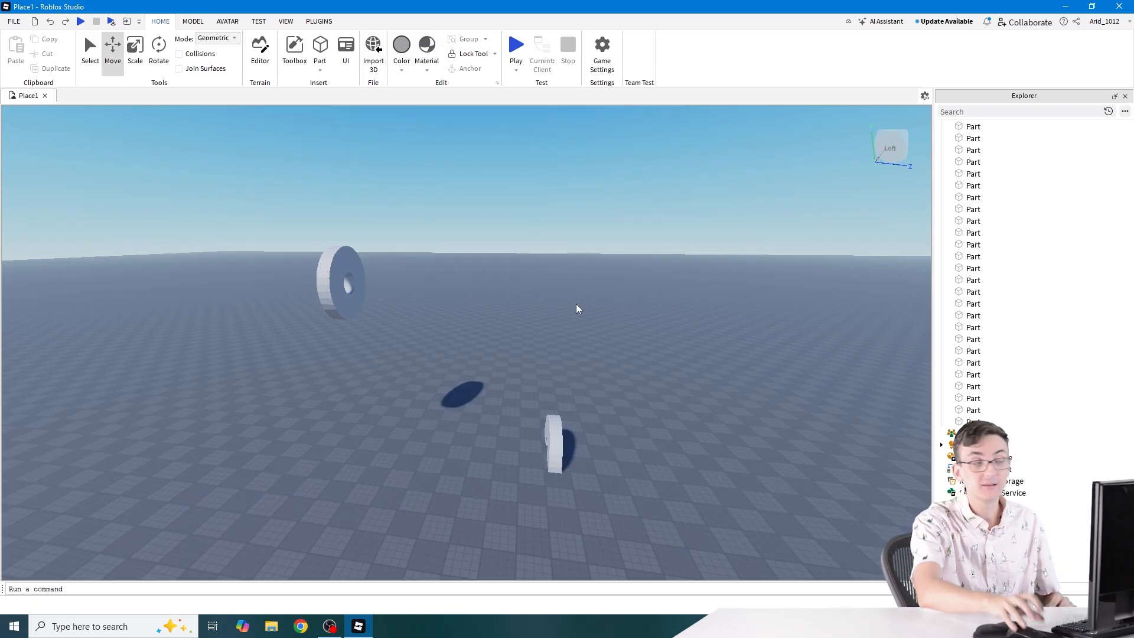
- Apply the Nuke Lighting preset from the Lighting Plugin and dock the plugin window beside the viewport
left_click(319, 21)
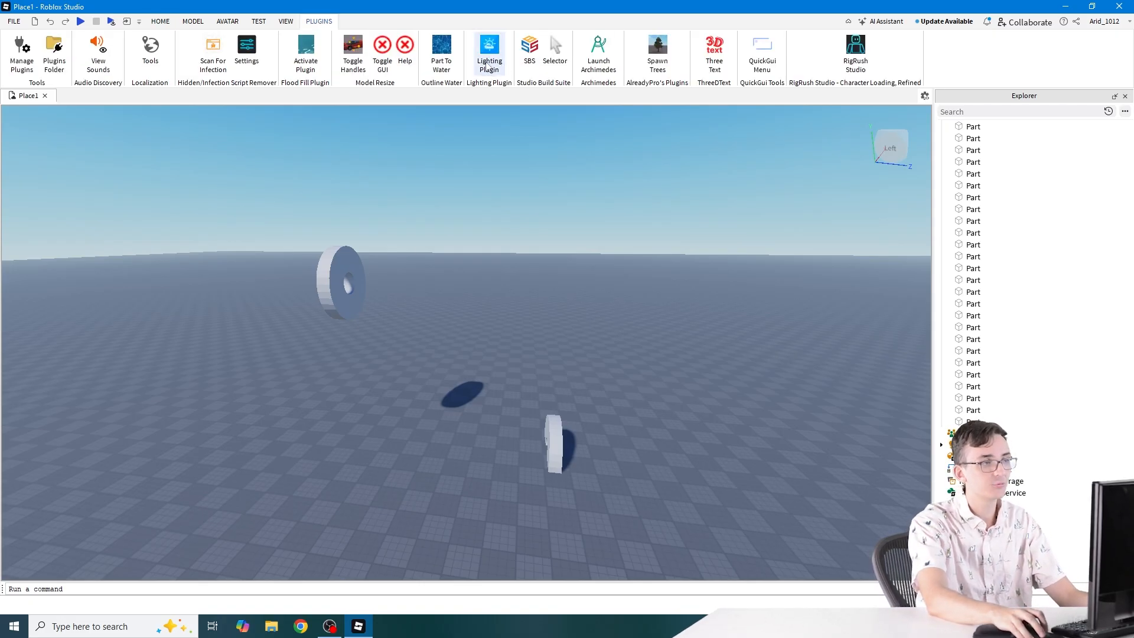
left_click(489, 65)
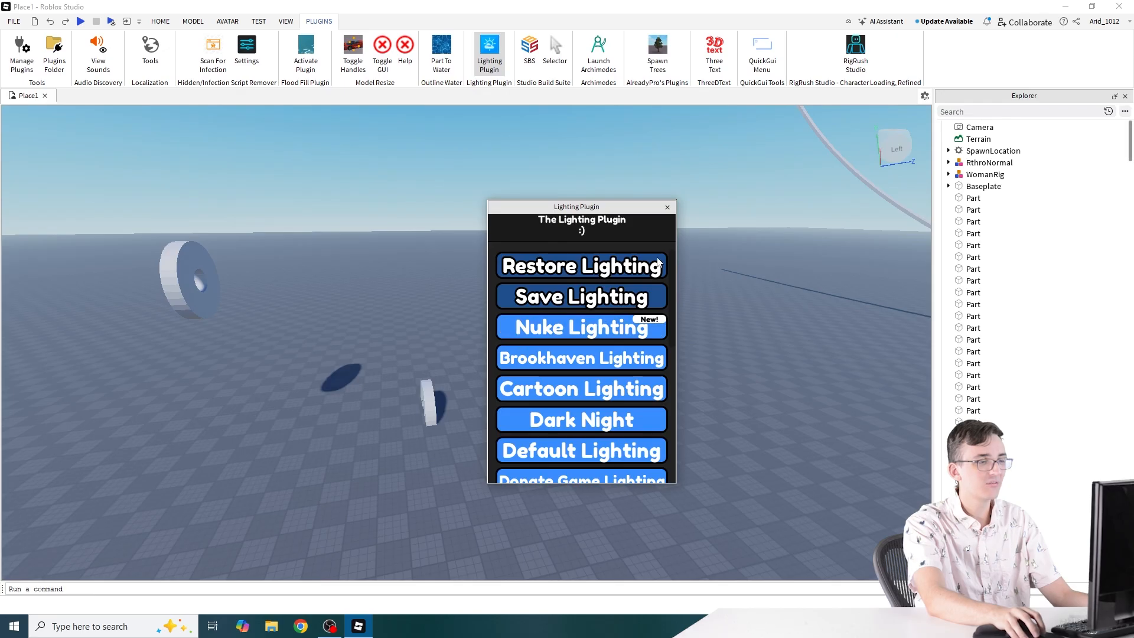
left_click(609, 332)
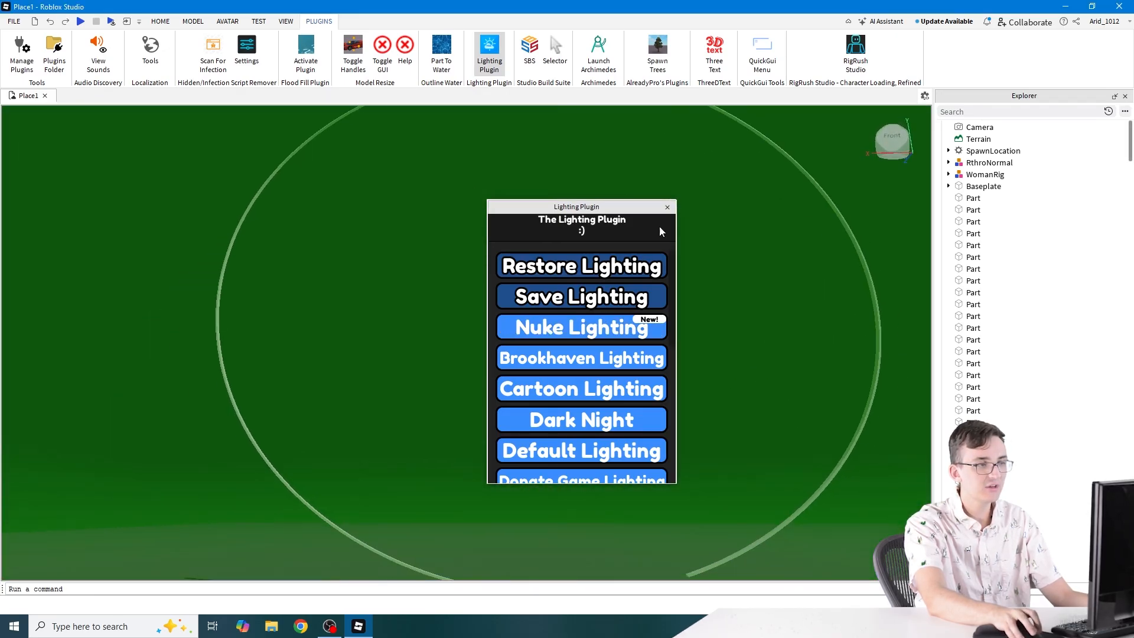
left_click_drag(595, 211, 223, 284)
left_click_drag(62, 261, 50, 284)
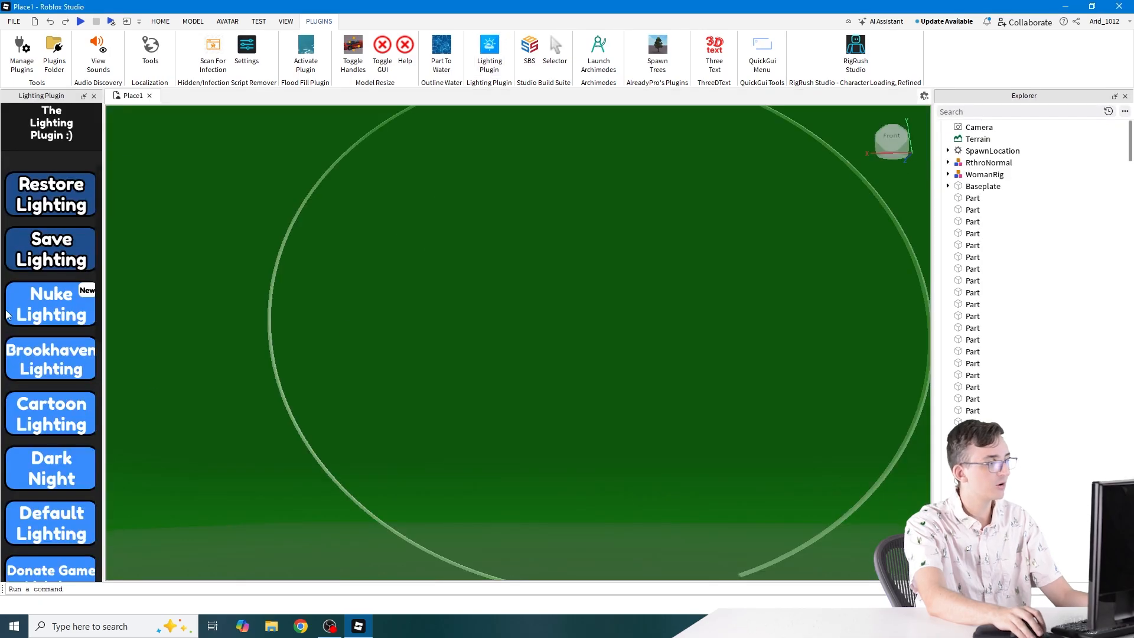
- Apply the Brookhaven Lighting preset to the place and replace it with the Cartoon Lighting preset
right_click_drag(361, 295, 362, 298)
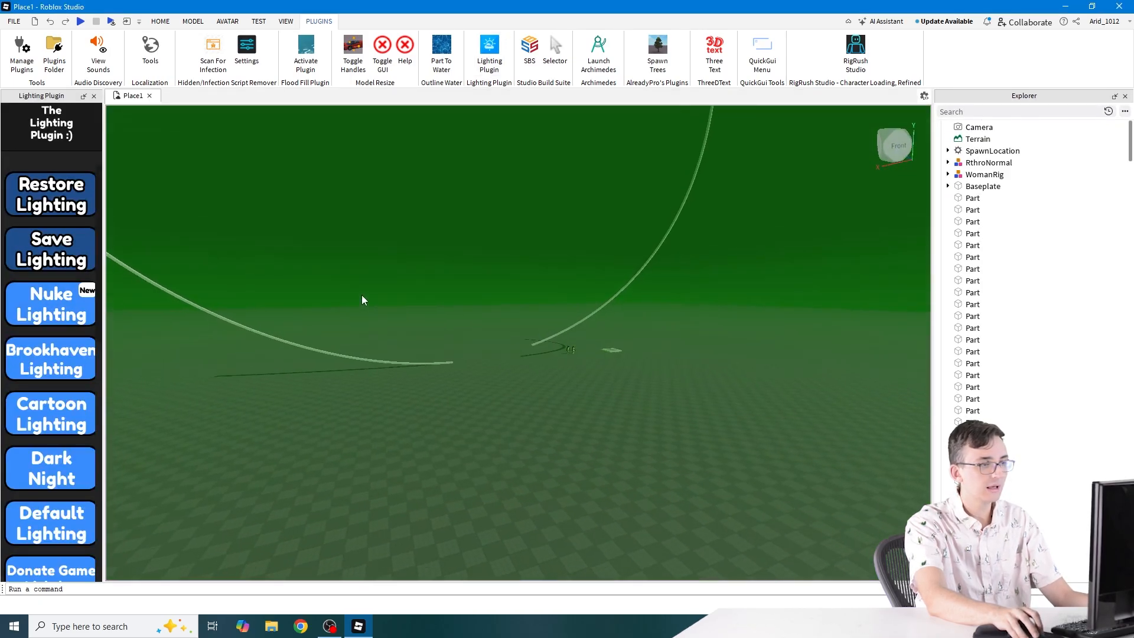
left_click(30, 357)
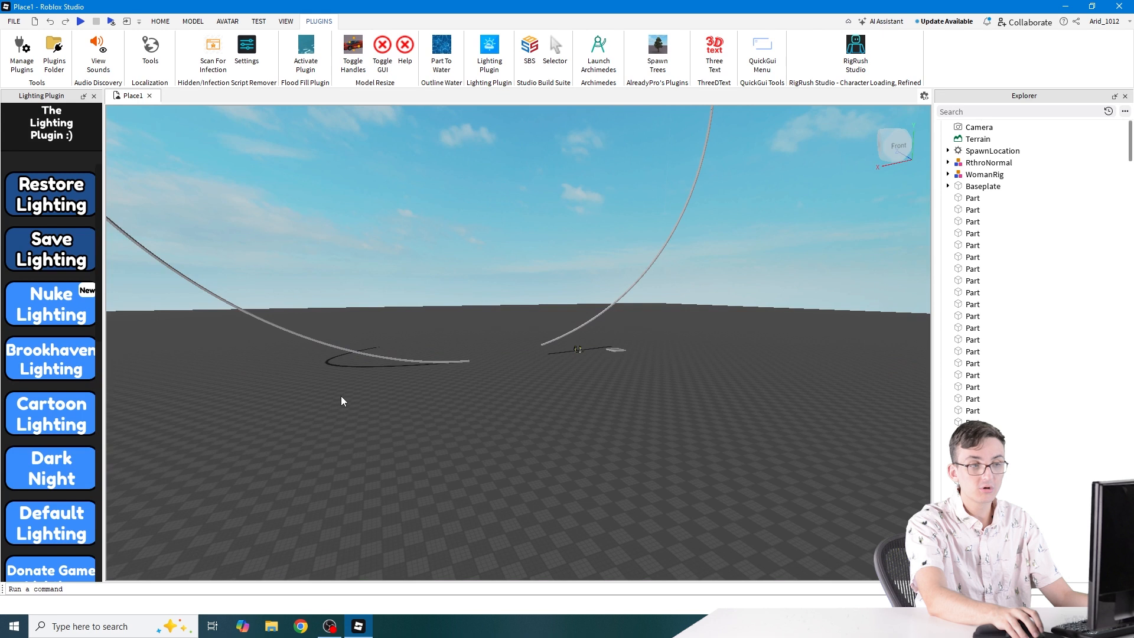
left_click(72, 414)
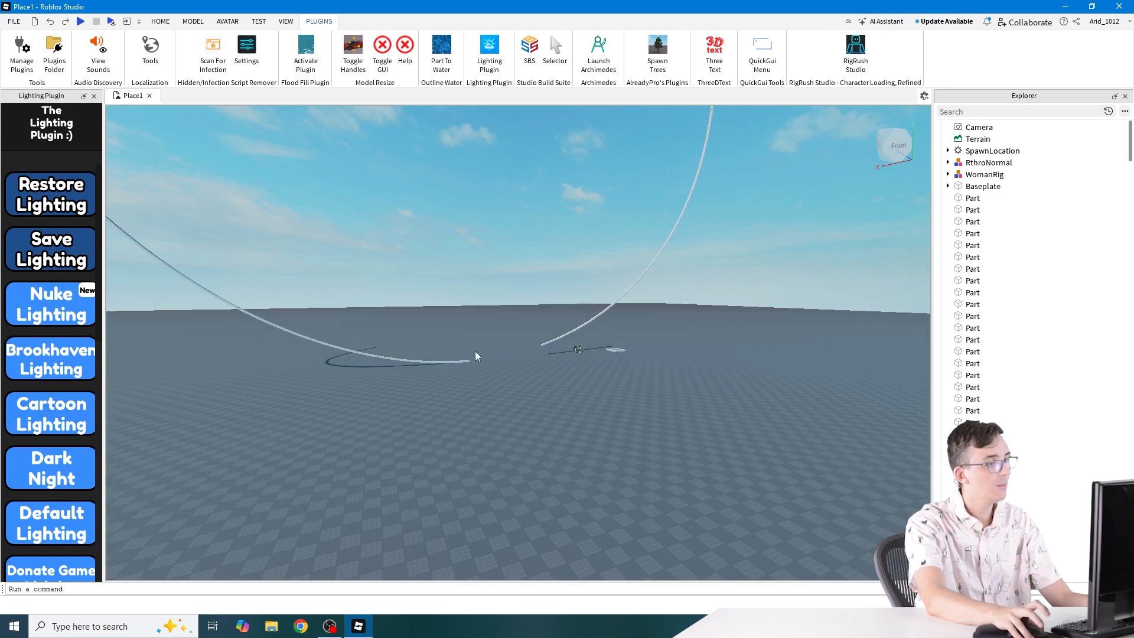
- Apply the Dark Night preset to the place and check how the rings look under it
scroll(70, 409, "down", 2)
left_click(55, 396)
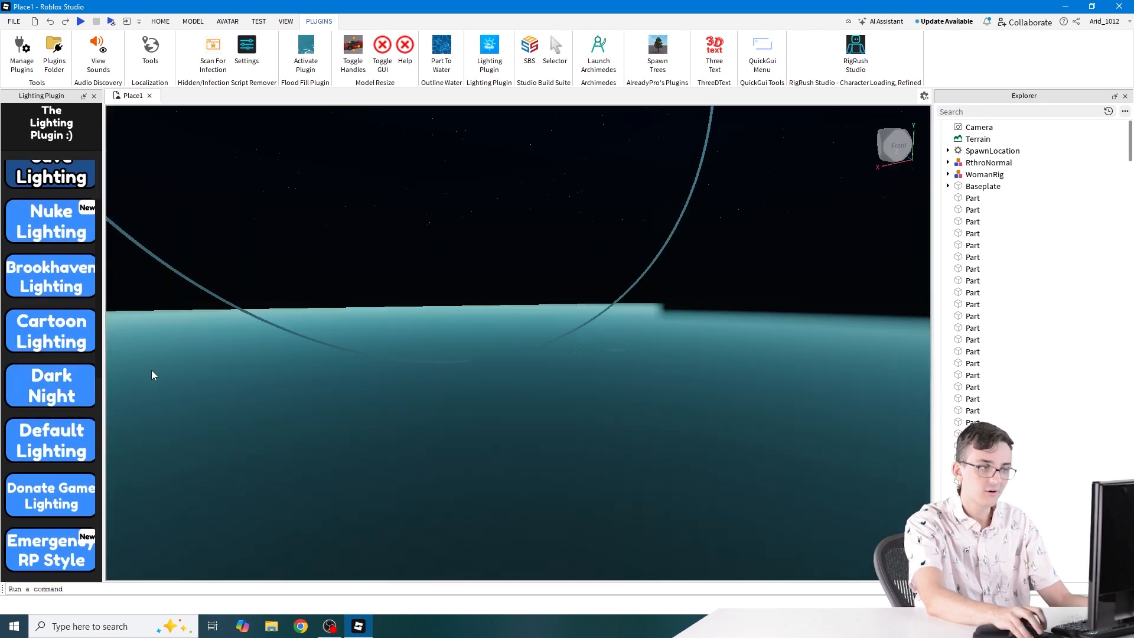
right_click_drag(586, 293, 586, 300)
- Apply The Fog Style lighting preset to the place and look around the foggy scene
scroll(33, 414, "down", 5)
left_click(34, 414)
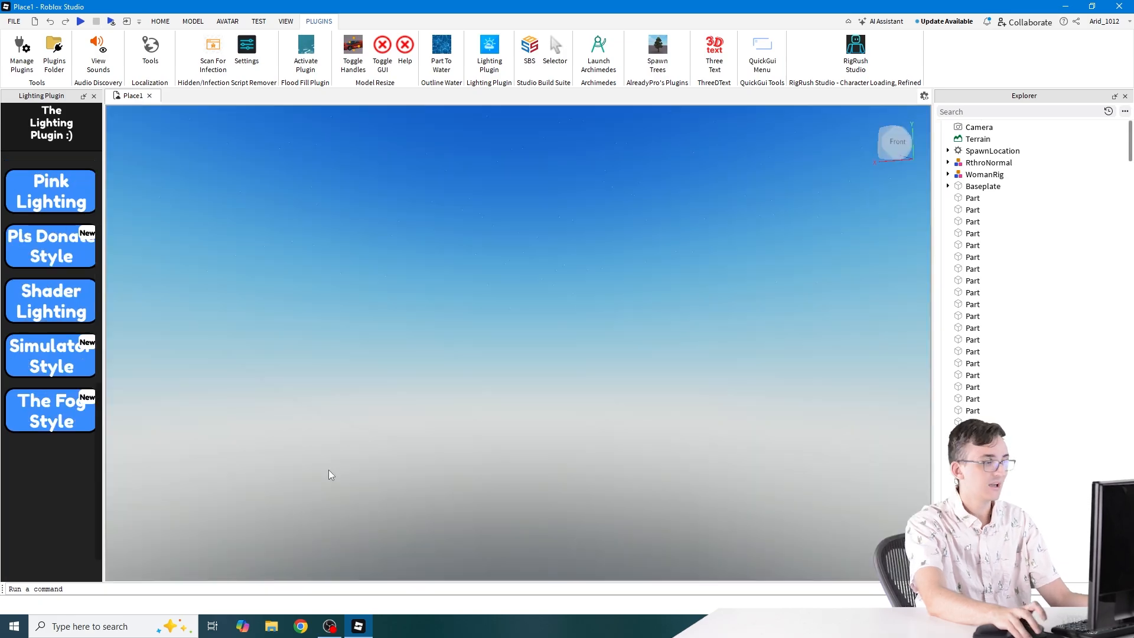
right_click_drag(329, 467, 329, 467)
right_click_drag(398, 347, 398, 347)
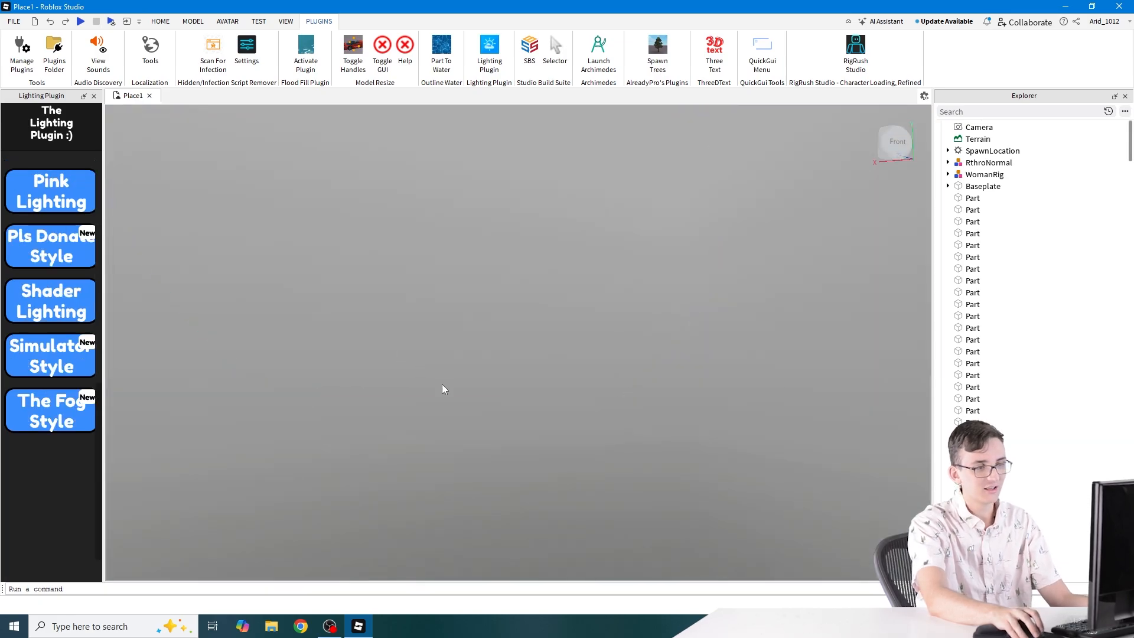